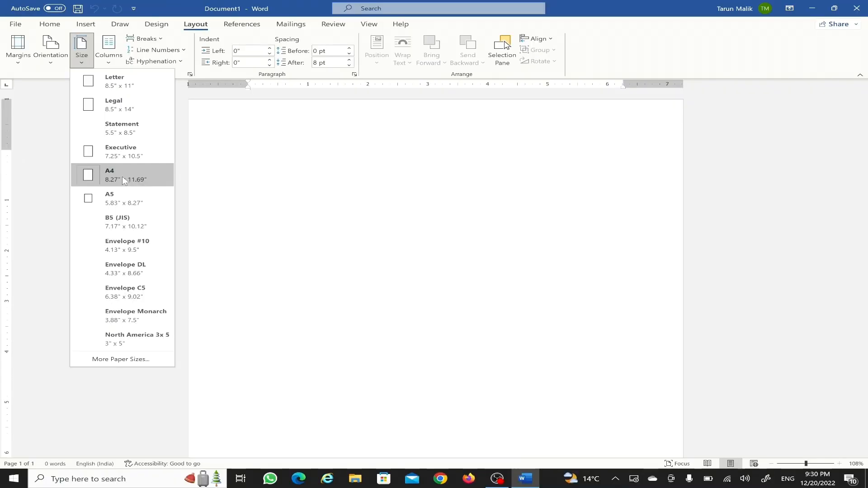
# - Make the blank page A4 portrait, leaving the Normal 1" margins unchanged
pyautogui.click(122, 177)
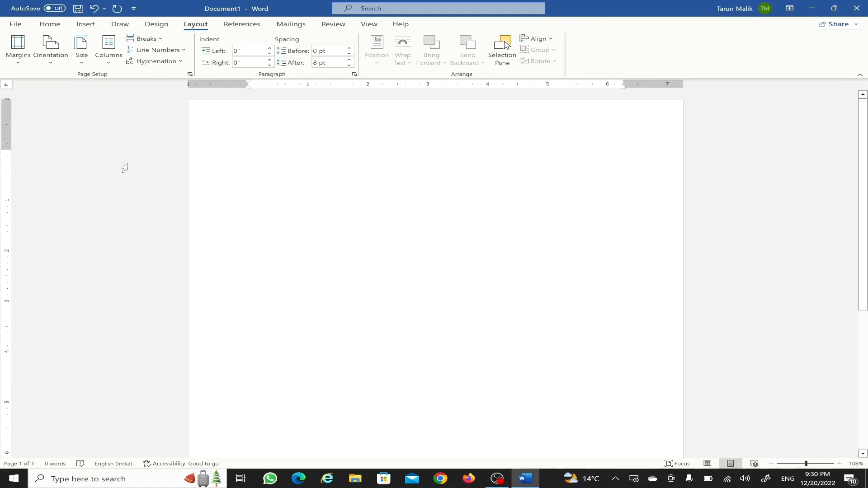
pyautogui.click(53, 51)
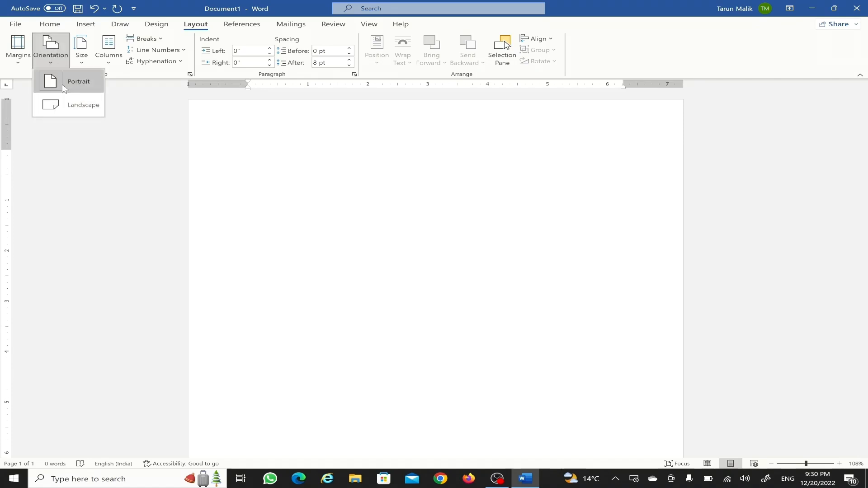
pyautogui.click(63, 86)
pyautogui.click(18, 49)
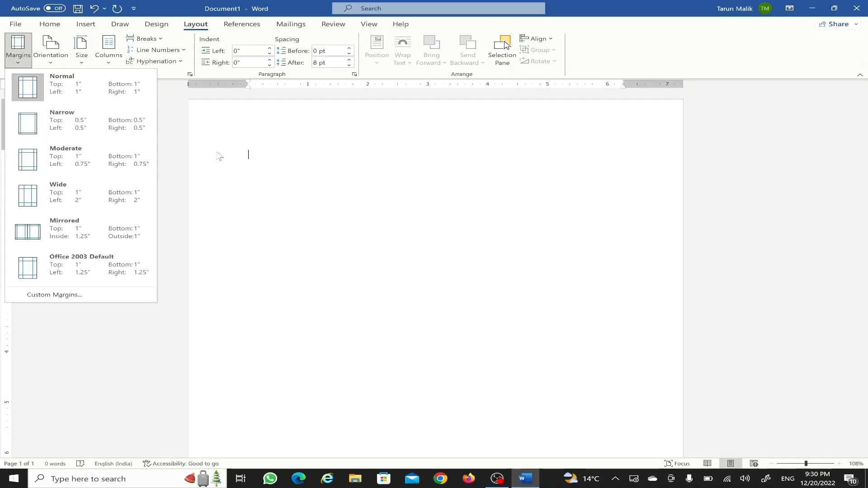
pyautogui.click(249, 206)
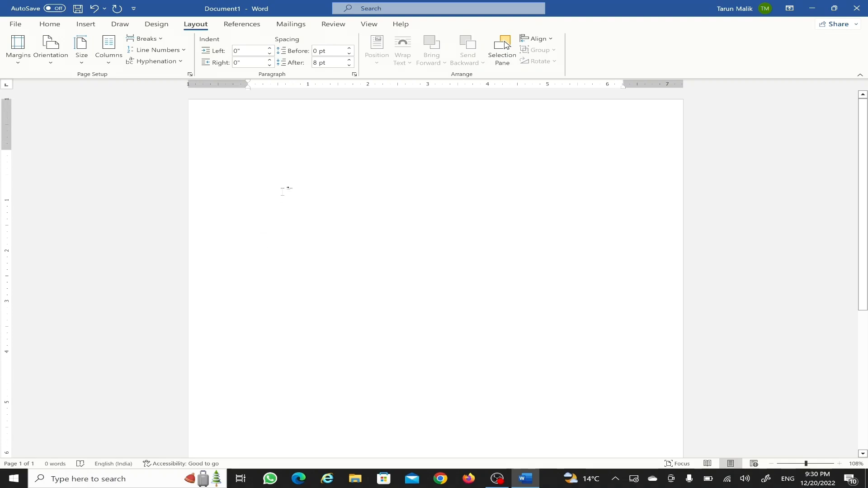
pyautogui.click(50, 24)
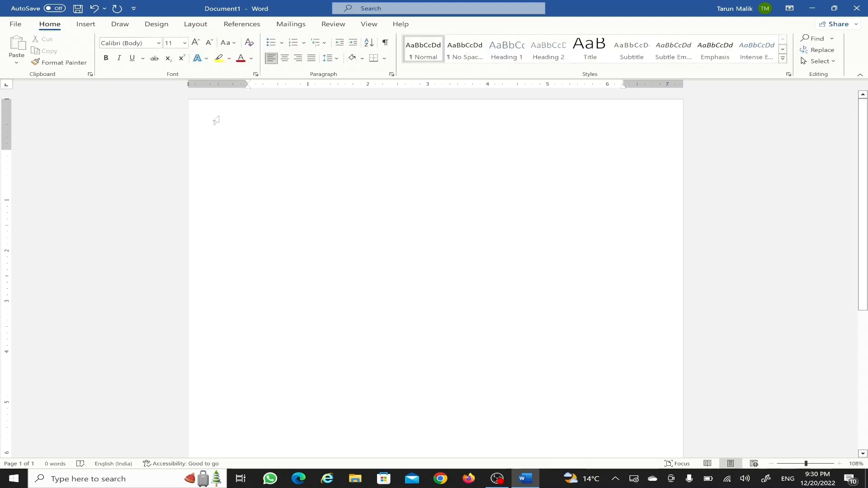
# - Set new text to bold Arial Black at 12 pt, using a throwaway test word 'letter'
pyautogui.write('letter')
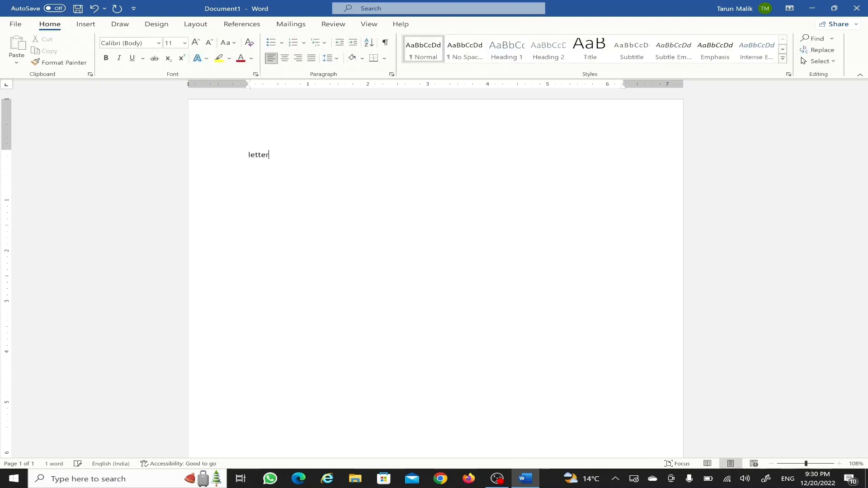
pyautogui.doubleClick(268, 158)
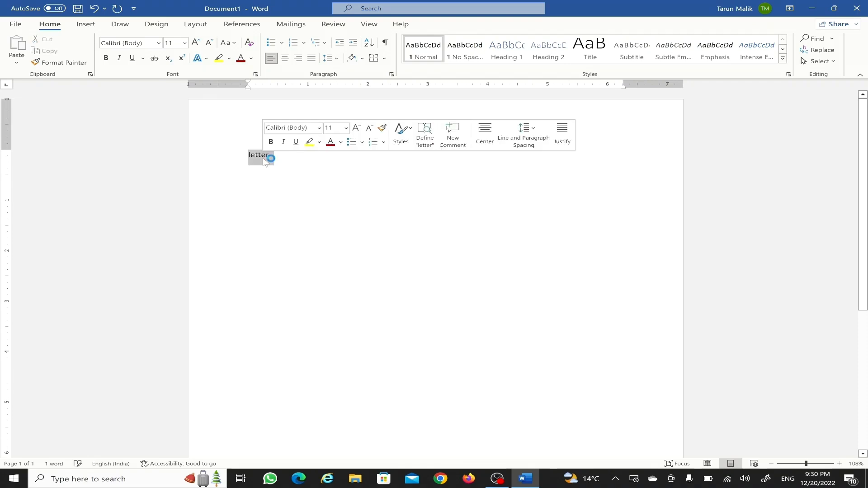
pyautogui.click(158, 43)
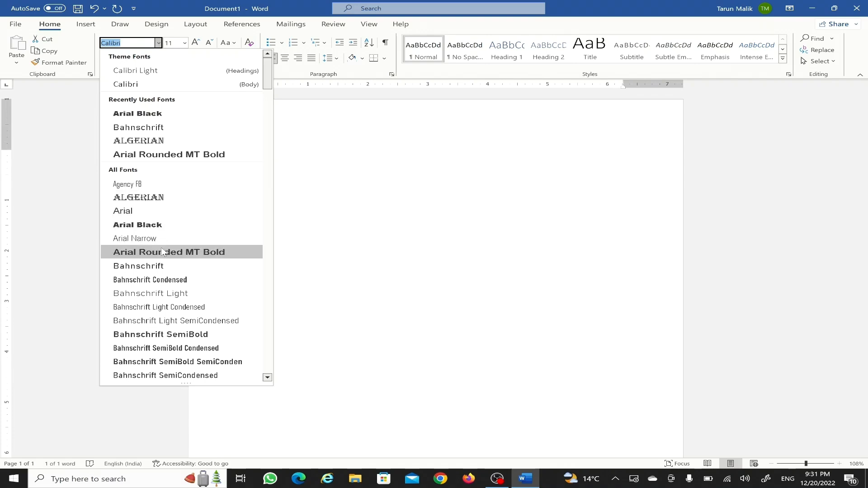
pyautogui.click(151, 116)
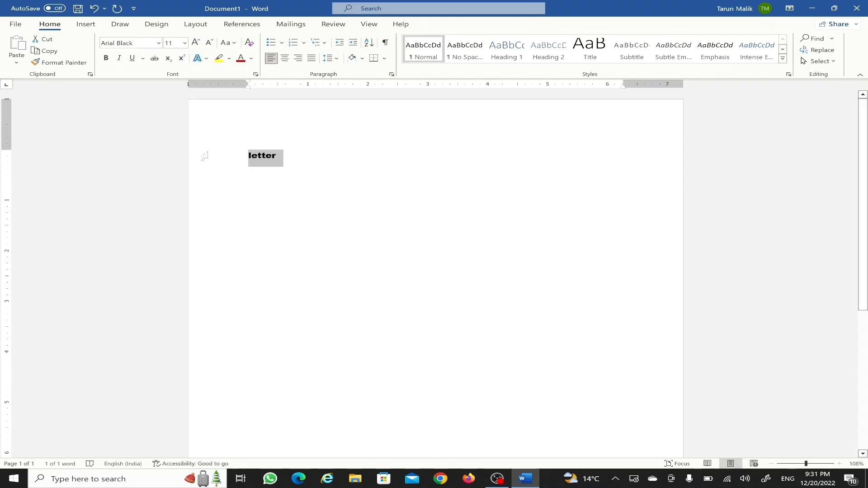
pyautogui.press('BackSpace')
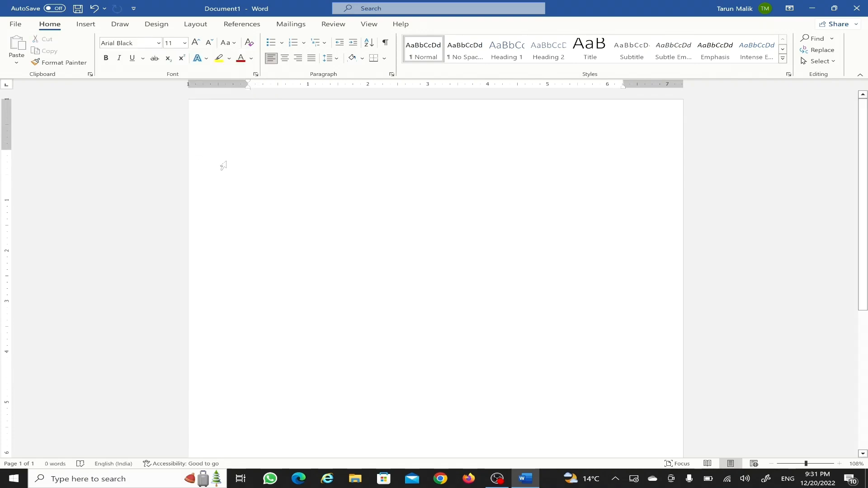
pyautogui.click(184, 42)
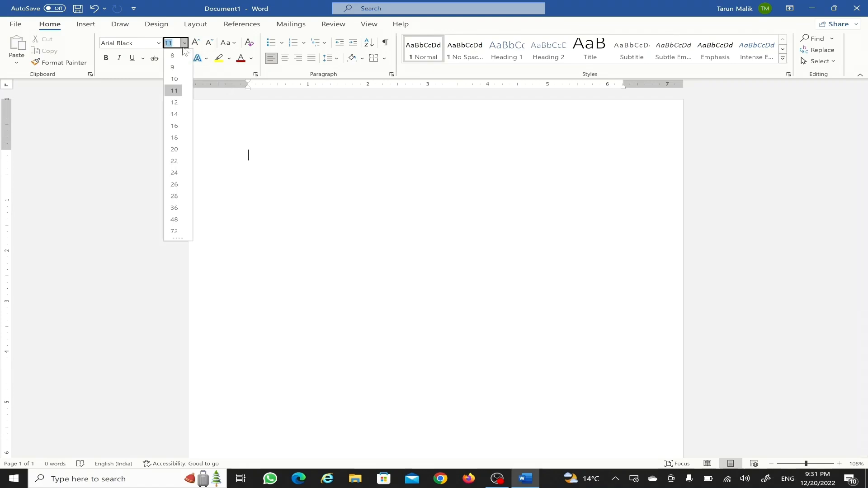
pyautogui.click(174, 102)
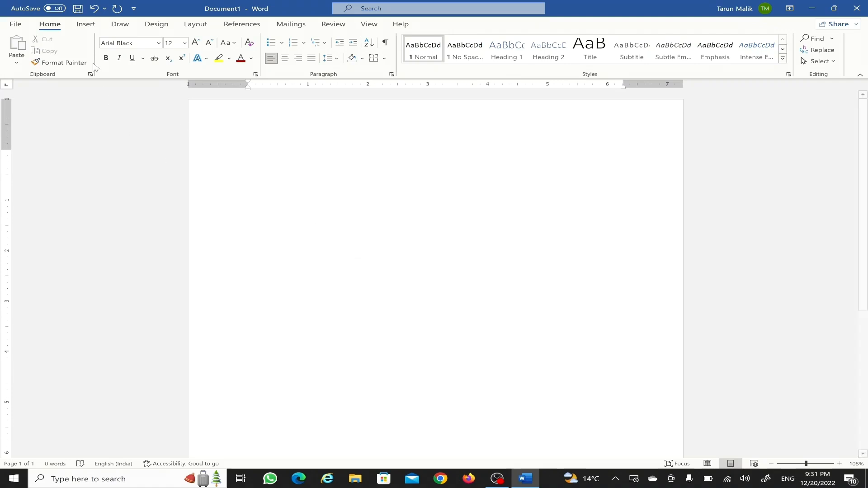
pyautogui.click(106, 58)
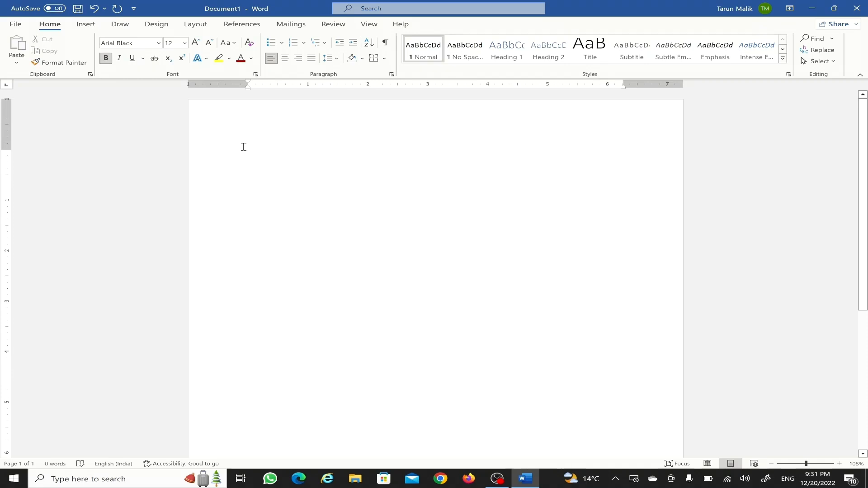
# - Type the 'Date:' label, fixing its spelling from a suggestion
pyautogui.write('date ')
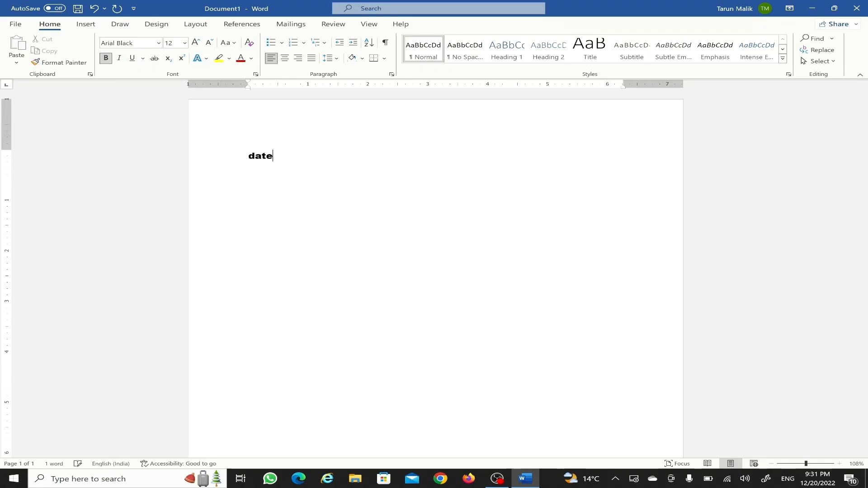
pyautogui.write(': 06-01-2022')
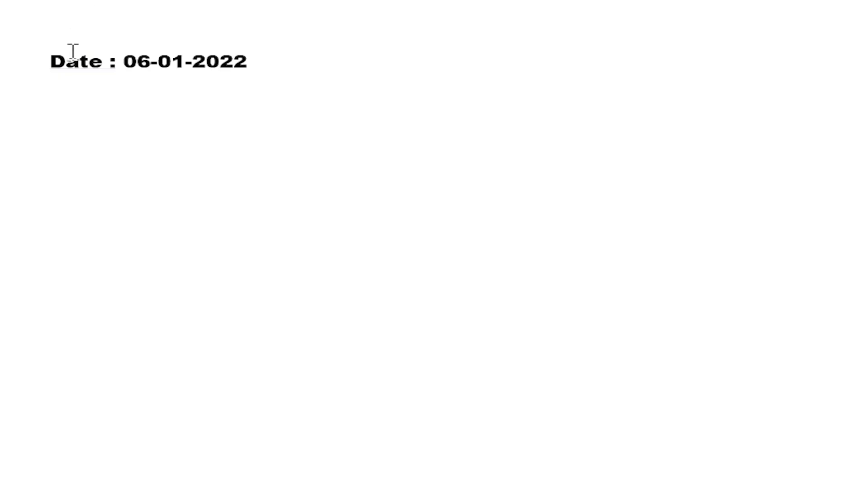
pyautogui.rightClick(74, 69)
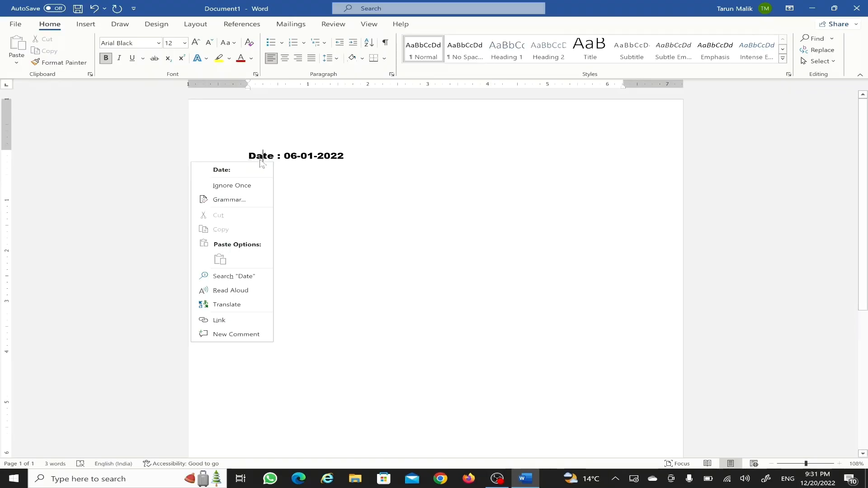
pyautogui.click(253, 170)
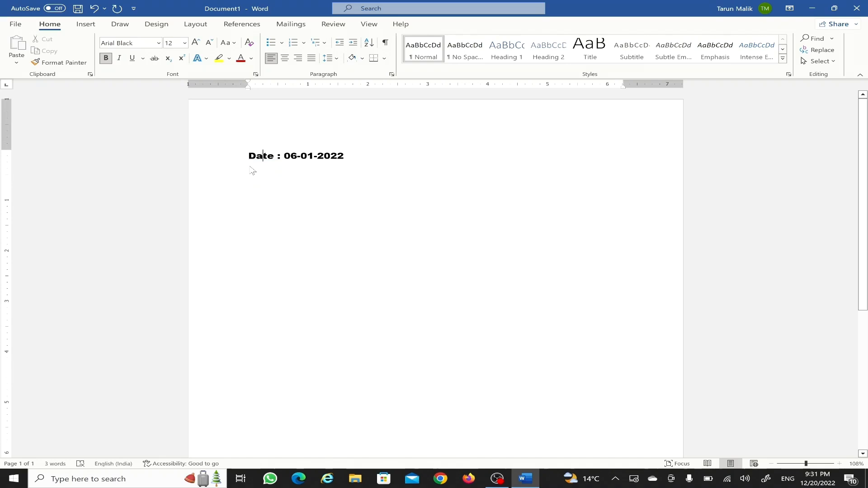
# - Add the addressee lines 'The Manager' and 'HCL TECHNOLOGY'
pyautogui.write('To ')
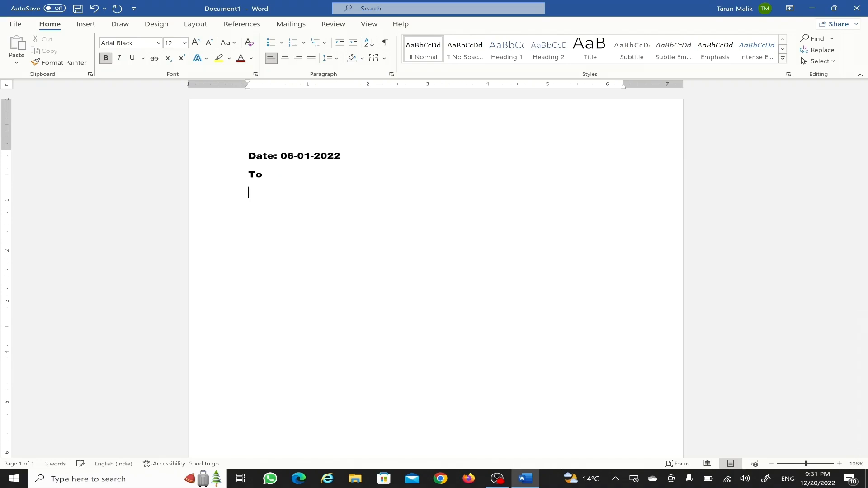
pyautogui.write('The peincipal')
pyautogui.press('BackSpace')
pyautogui.press('BackSpace')
pyautogui.press('BackSpace')
pyautogui.press('BackSpace')
pyautogui.press('BackSpace')
pyautogui.press('BackSpace')
pyautogui.press('BackSpace')
pyautogui.press('BackSpace')
pyautogui.press('BackSpace')
pyautogui.press('BackSpace')
pyautogui.press('BackSpace')
pyautogui.press('BackSpace')
pyautogui.press('BackSpace')
pyautogui.write('t')
pyautogui.press('BackSpace')
pyautogui.write('t')
pyautogui.press('BackSpace')
pyautogui.write('The Manager')
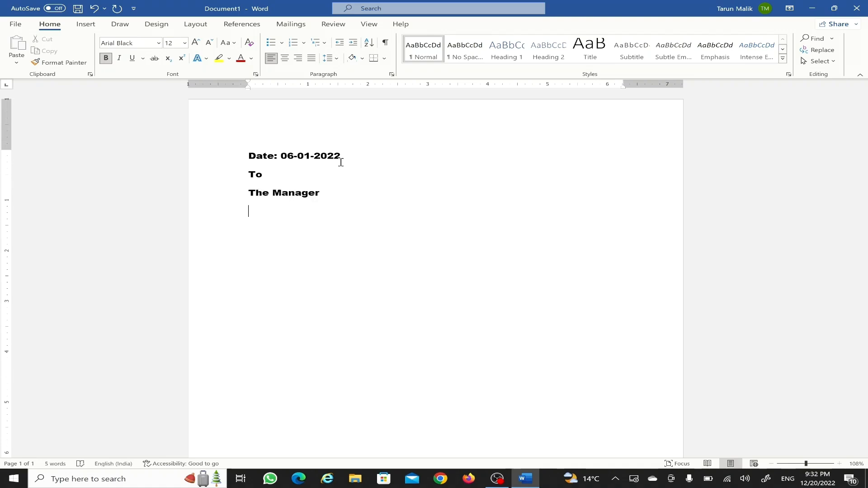
pyautogui.press('Return')
pyautogui.write('HCL TECHNOLOGY')
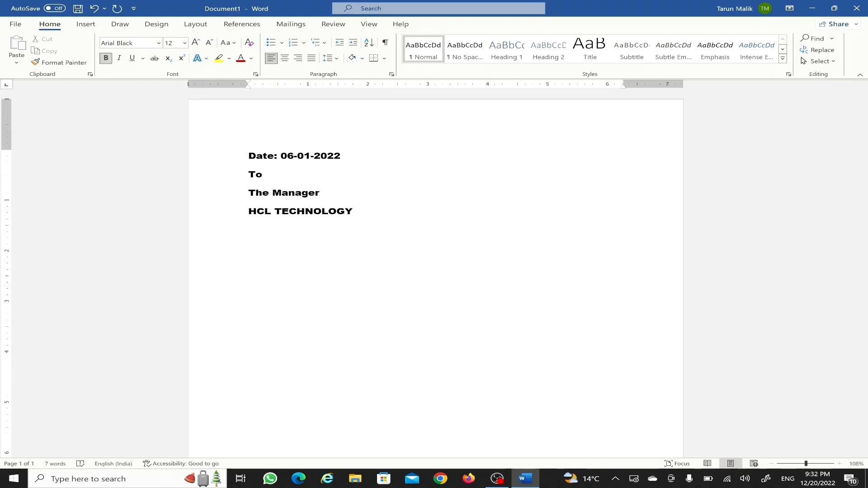
pyautogui.press('Return')
# - Add 'Sub: Leave Application', 'Roll No:' and 'Dear sir' followed by =rand(3,4)
pyautogui.write('Sub: Leave Applicationn')
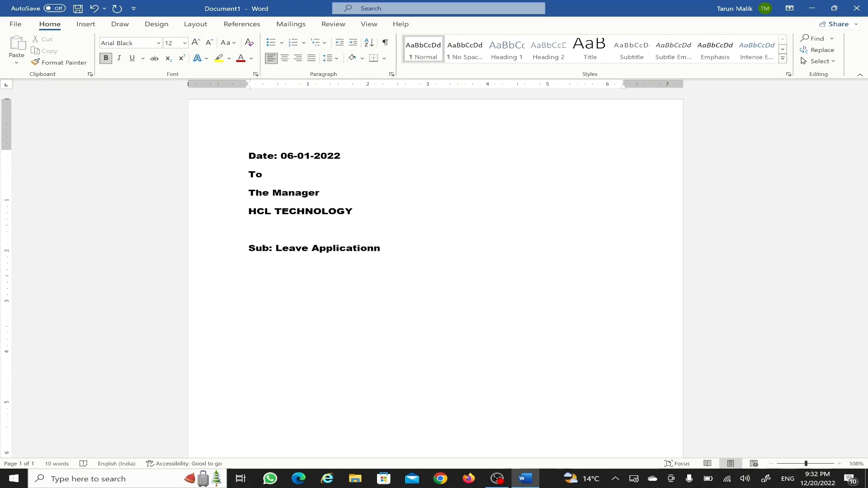
pyautogui.press('BackSpace')
pyautogui.press('Return')
pyautogui.write('Re')
pyautogui.press('BackSpace')
pyautogui.write('oll No:')
pyautogui.press('Return')
pyautogui.write('Dear si')
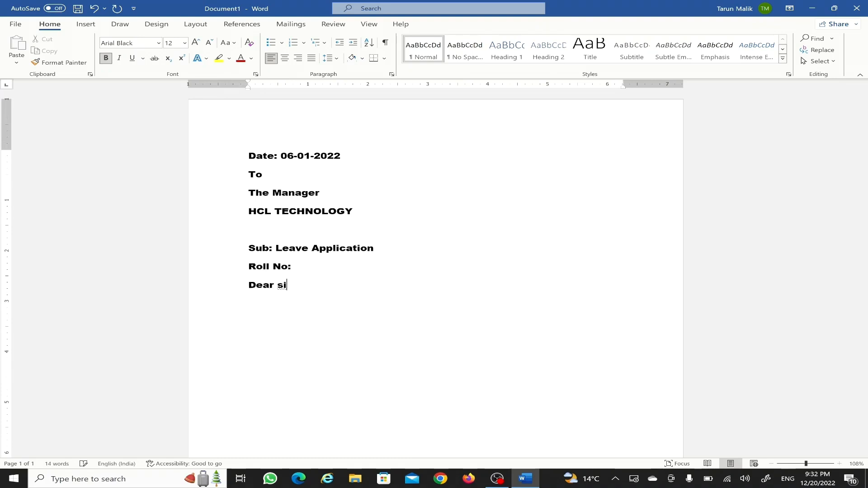
pyautogui.write('r ')
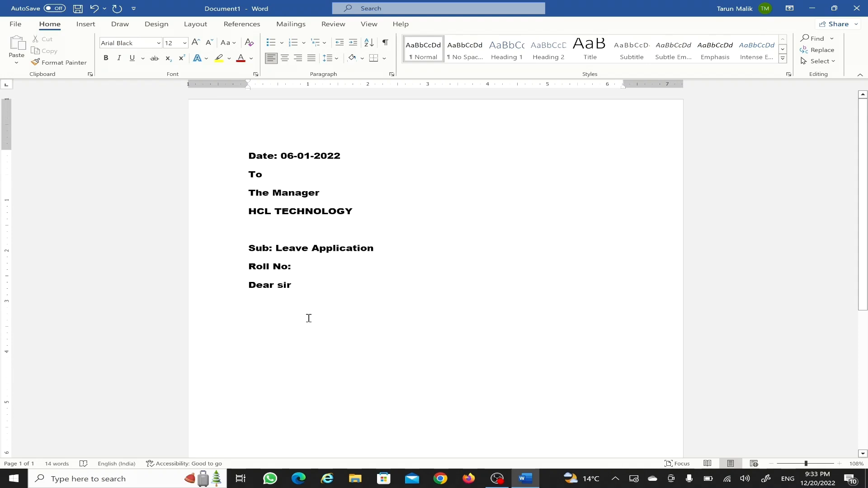
pyautogui.write('=ra')
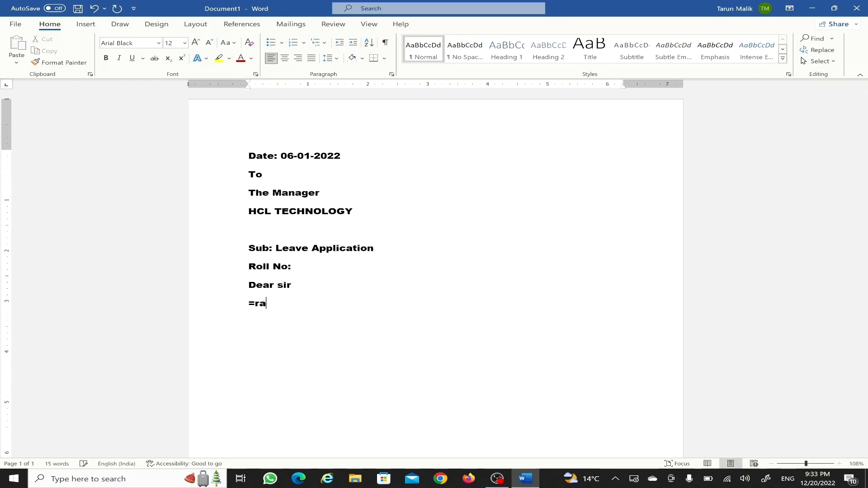
pyautogui.write('nd(3,4)')
# - Expand =rand(3,4) into three sample body paragraphs and set them to 10 pt
pyautogui.press('Return')
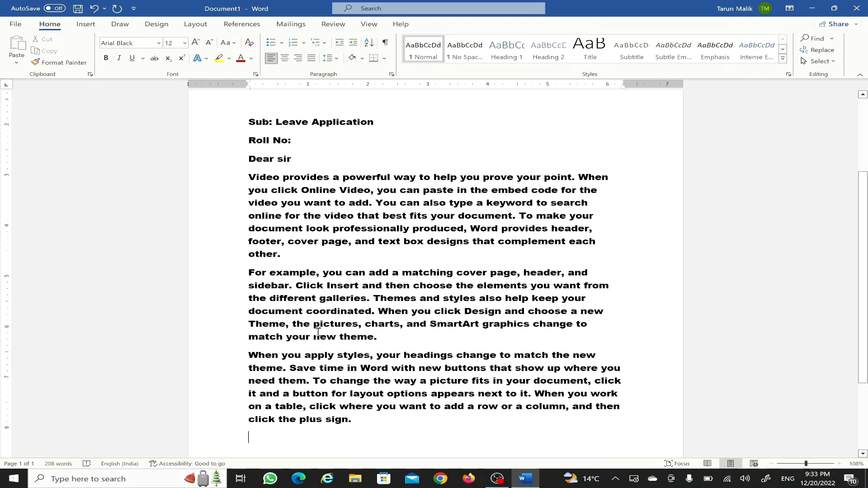
pyautogui.moveTo(249, 177); pyautogui.dragTo(360, 419)
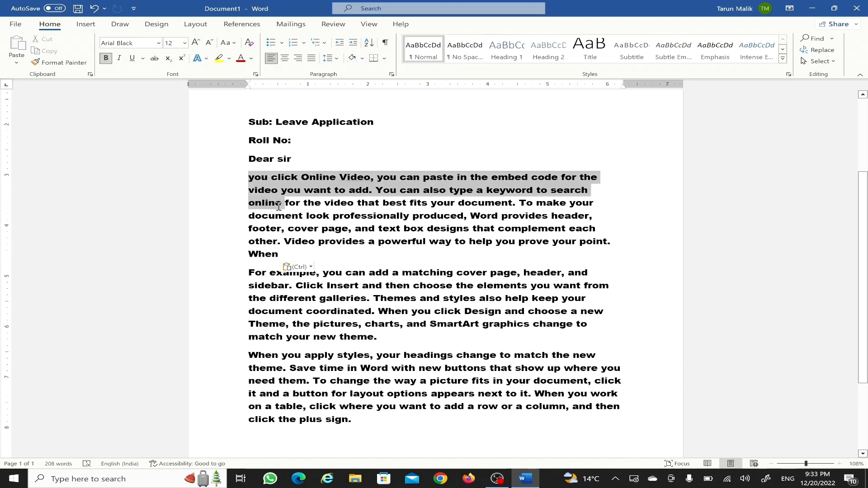
pyautogui.click(367, 405)
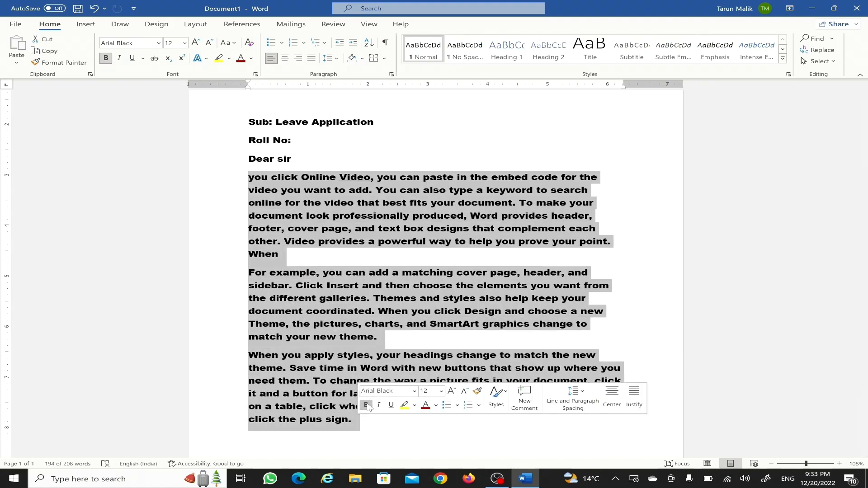
pyautogui.click(441, 391)
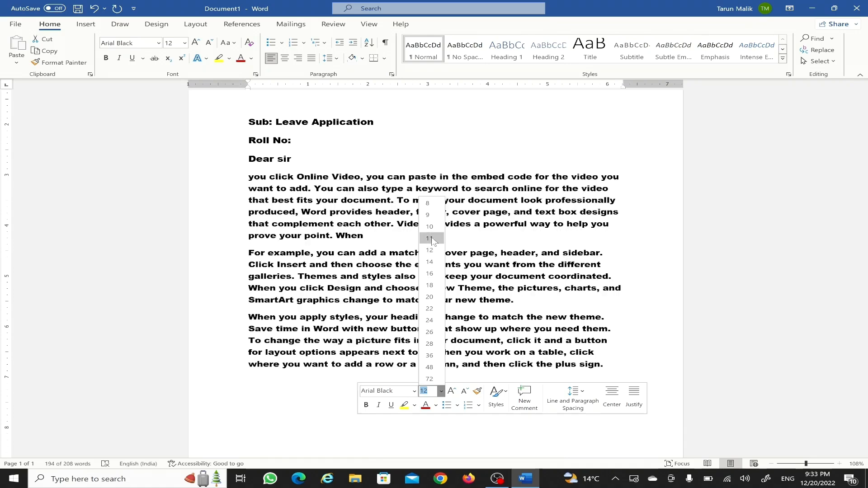
pyautogui.click(429, 227)
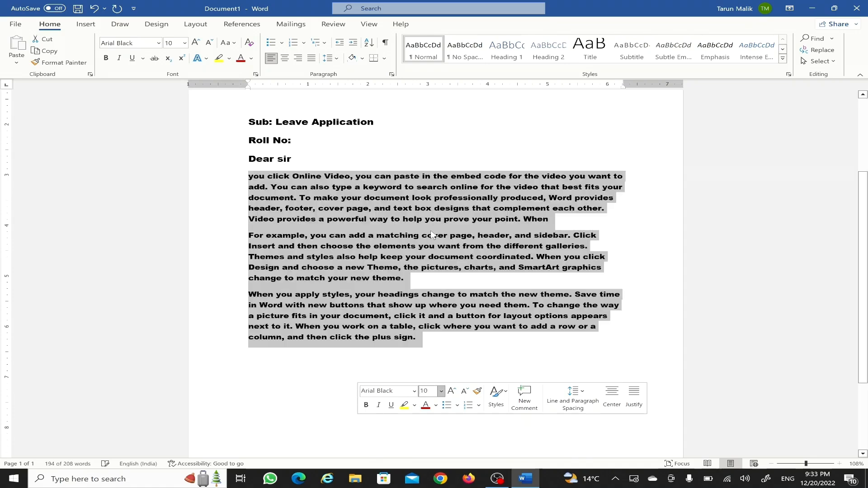
pyautogui.click(414, 391)
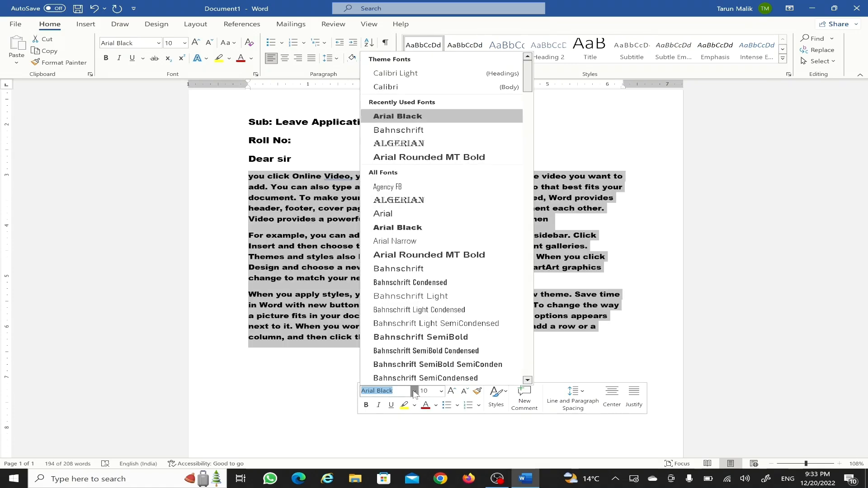
pyautogui.click(304, 390)
pyautogui.click(303, 388)
pyautogui.scroll(2, 302, 387)
pyautogui.scroll(1, 302, 388)
# - Enter the roll number after 'Roll No:'
pyautogui.click(304, 271)
pyautogui.write('123456')
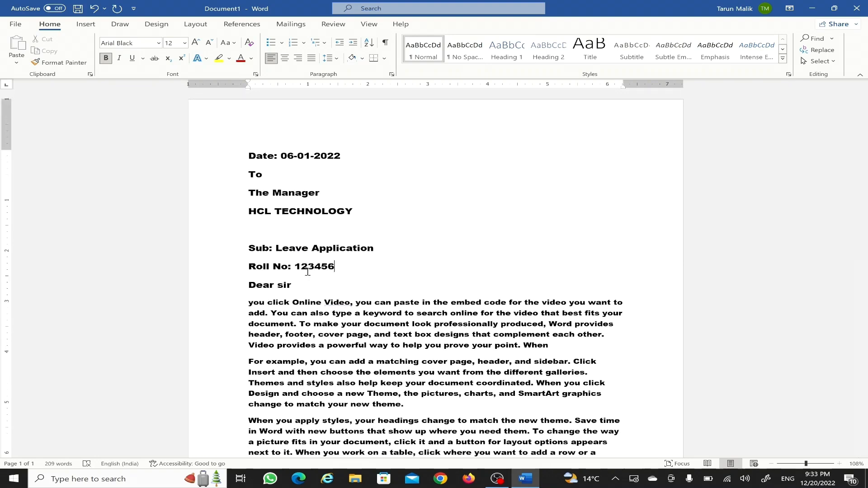
pyautogui.scroll(-2, 442, 372)
# - End the letter with 'Thanks', the sender's name, 'Class 5' and the roll number
pyautogui.click(442, 373)
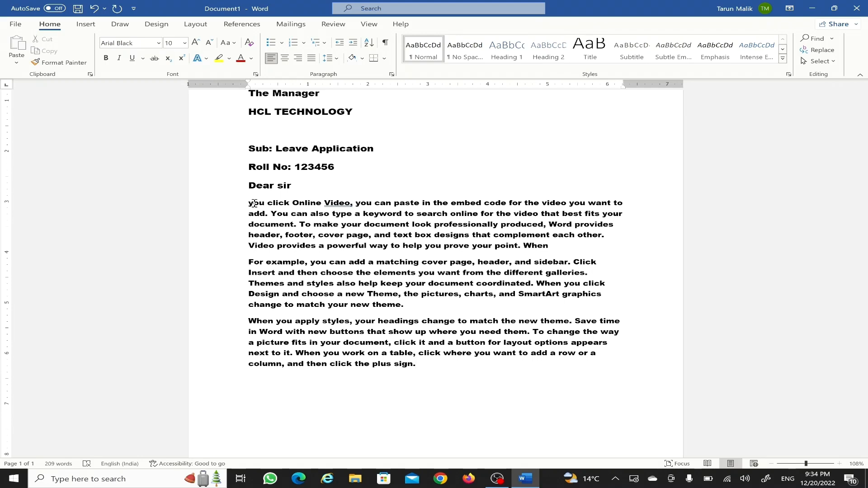
pyautogui.click(412, 364)
pyautogui.press('Return')
pyautogui.press('Return')
pyautogui.write('Thanks')
pyautogui.press('Return')
pyautogui.press('Return')
pyautogui.press('Return')
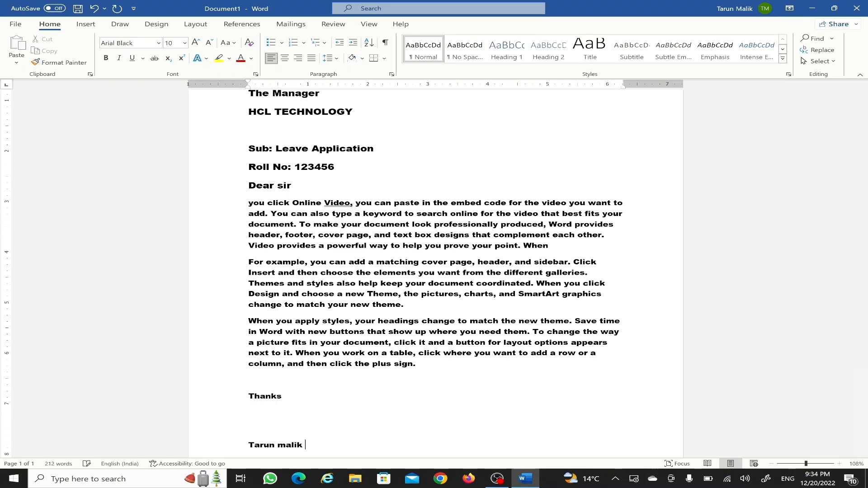
pyautogui.press('Return')
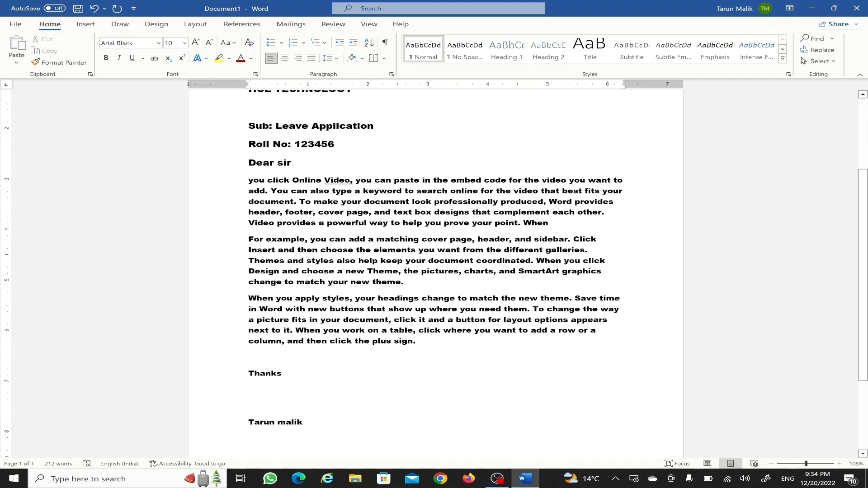
pyautogui.write('Cla')
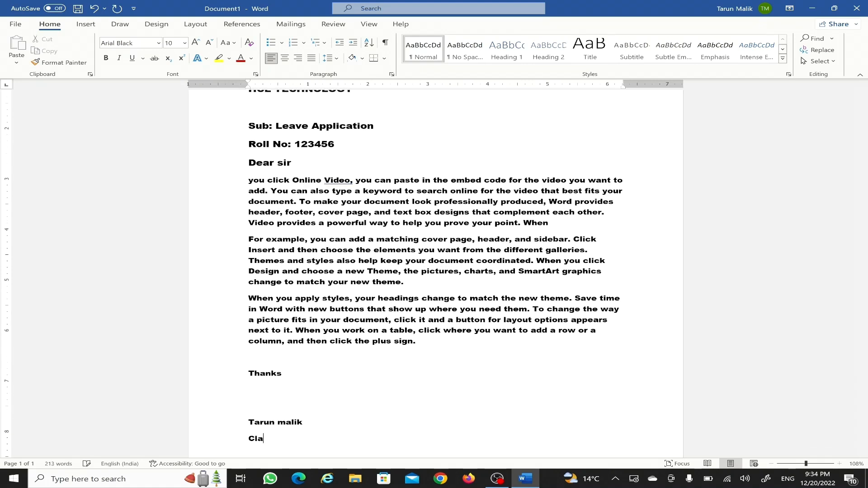
pyautogui.write('ss 5')
pyautogui.press('Return')
pyautogui.write('123456')
pyautogui.scroll(-1, 434, 271)
pyautogui.scroll(-1, 411, 367)
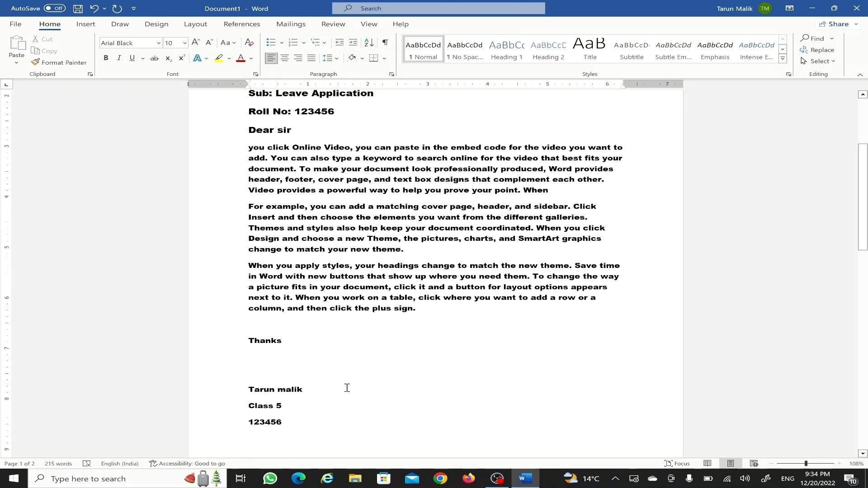
pyautogui.scroll(6, 348, 387)
pyautogui.scroll(-3, 311, 293)
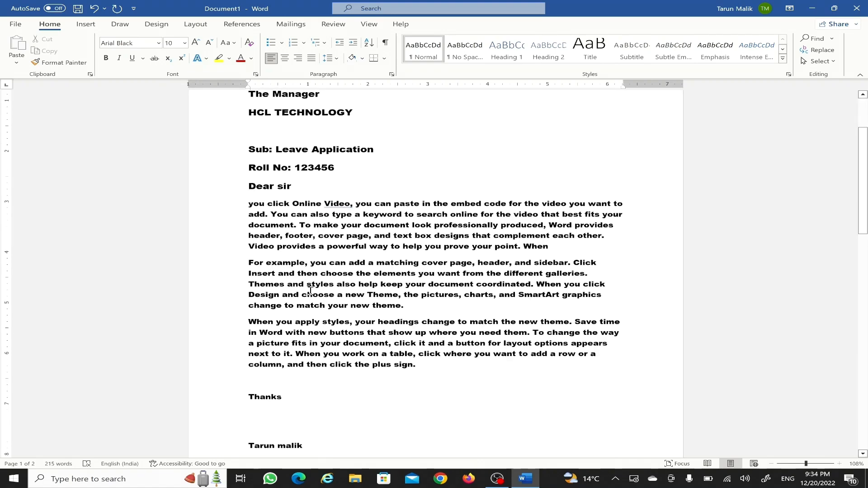
pyautogui.keyDown('ctrl'); pyautogui.scroll(-2, 311, 293); pyautogui.keyUp('ctrl')
pyautogui.keyDown('ctrl'); pyautogui.scroll(-3, 311, 293); pyautogui.keyUp('ctrl')
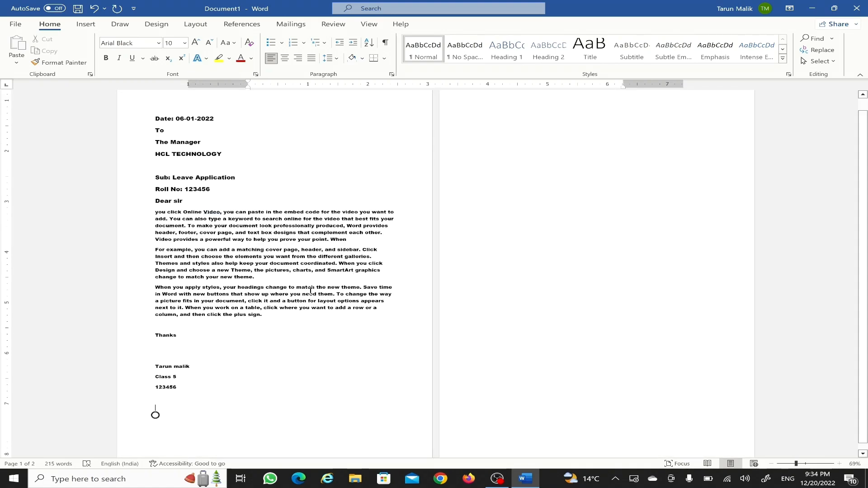
pyautogui.keyDown('ctrl'); pyautogui.scroll(2, 310, 291); pyautogui.keyUp('ctrl')
pyautogui.keyDown('ctrl'); pyautogui.scroll(2, 310, 293); pyautogui.keyUp('ctrl')
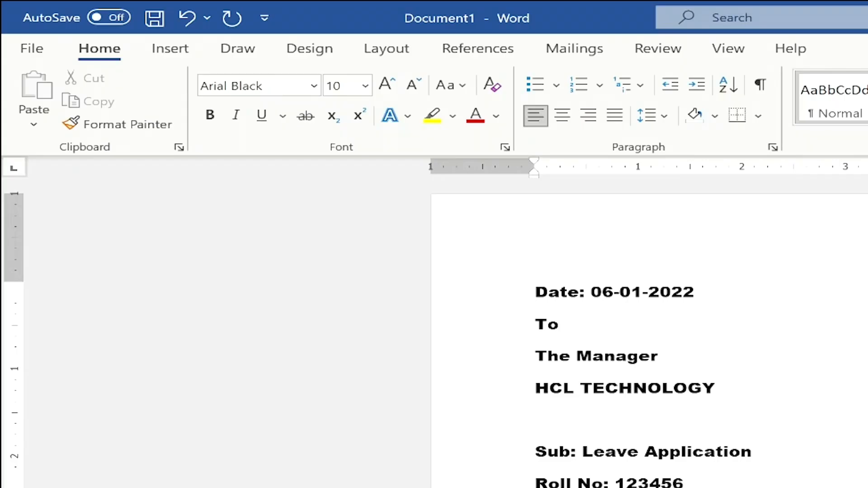
# - Save As to the Desktop with file name 'leave application' and file type PDF
pyautogui.click(41, 52)
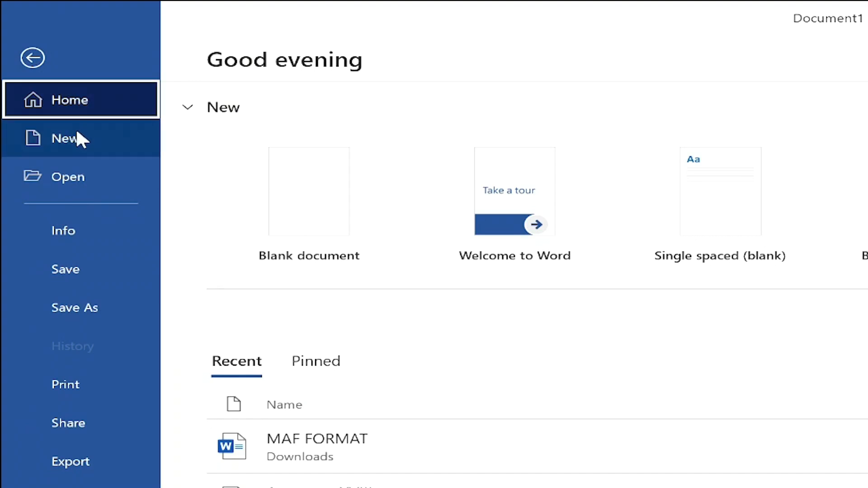
pyautogui.click(87, 305)
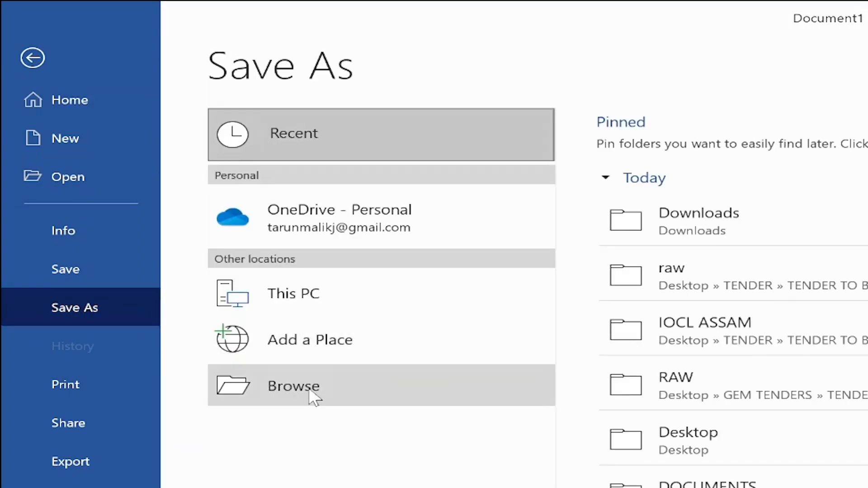
pyautogui.click(315, 390)
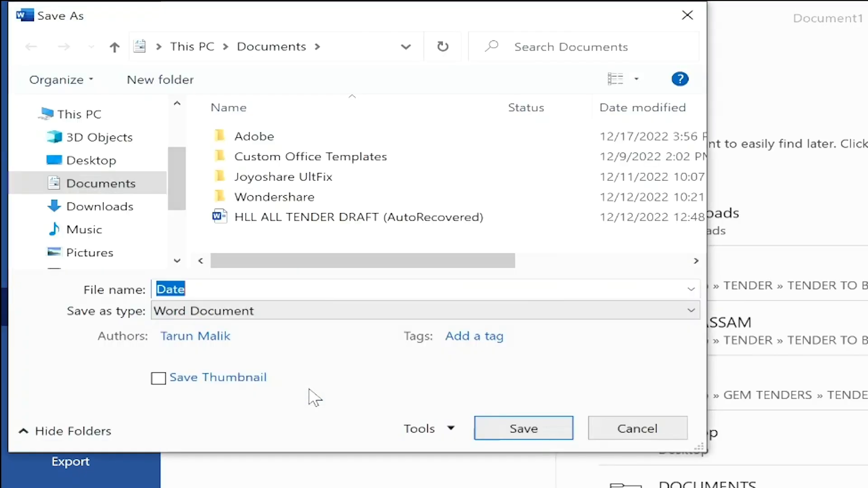
pyautogui.click(97, 165)
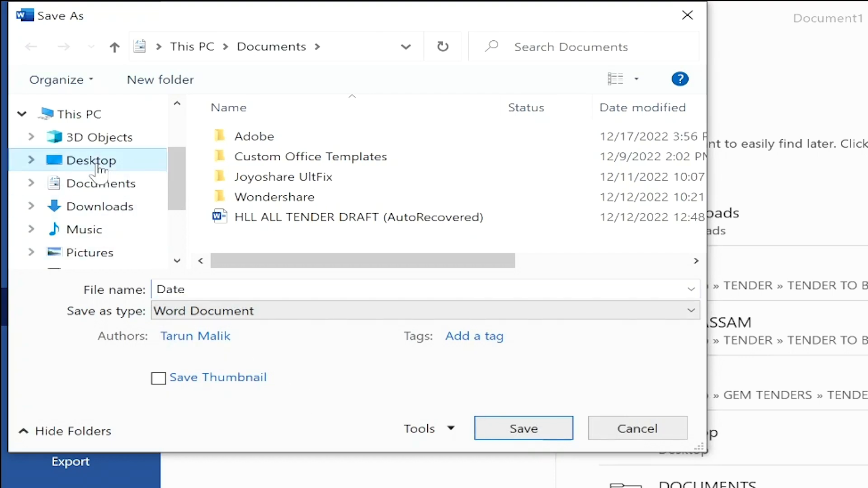
pyautogui.doubleClick(172, 294)
pyautogui.write('l')
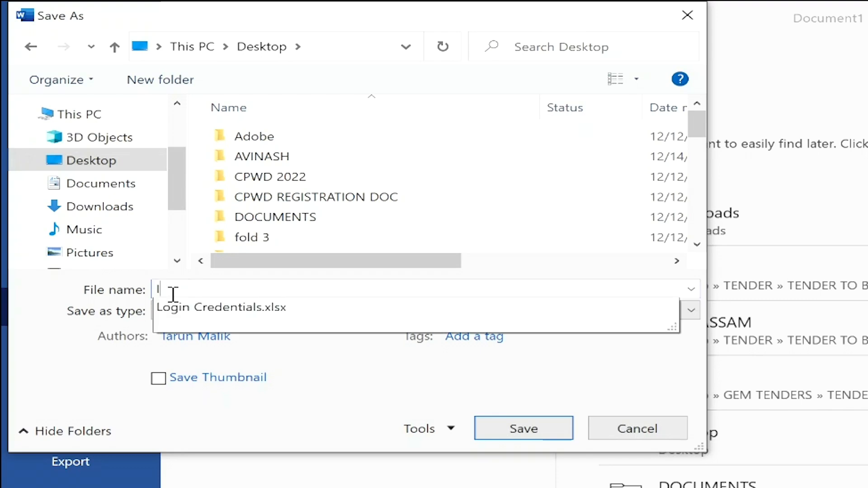
pyautogui.write('eave ')
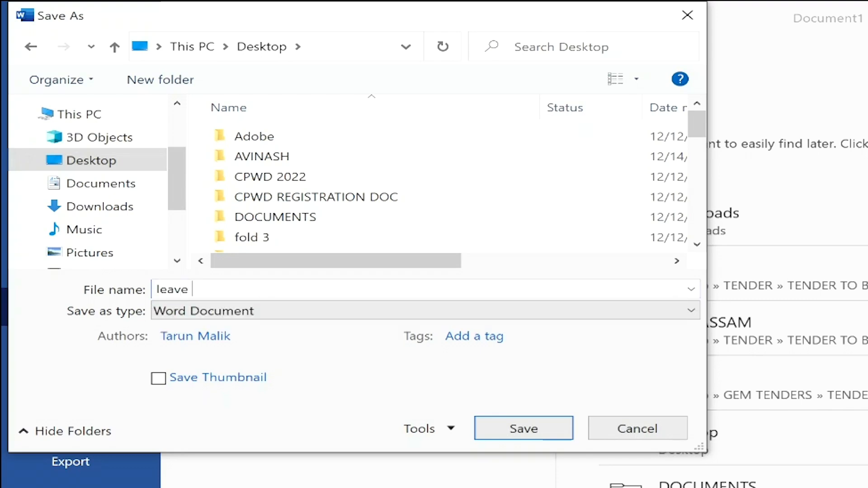
pyautogui.write('application')
pyautogui.click(181, 315)
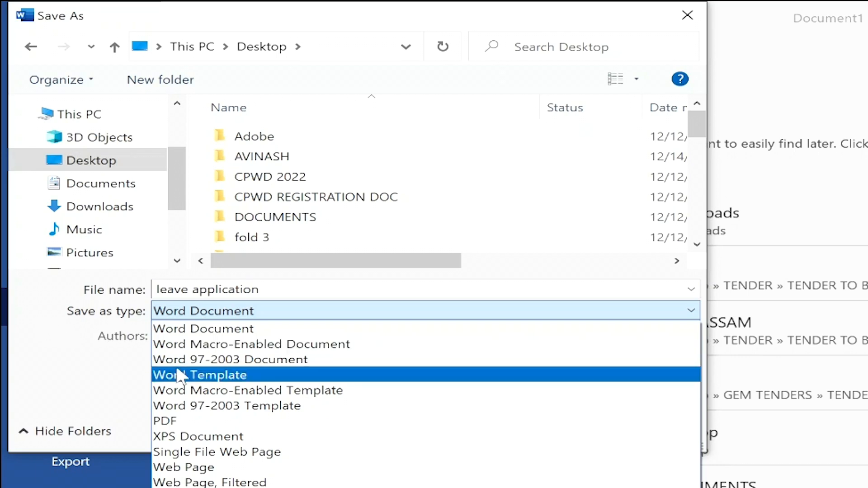
pyautogui.click(181, 421)
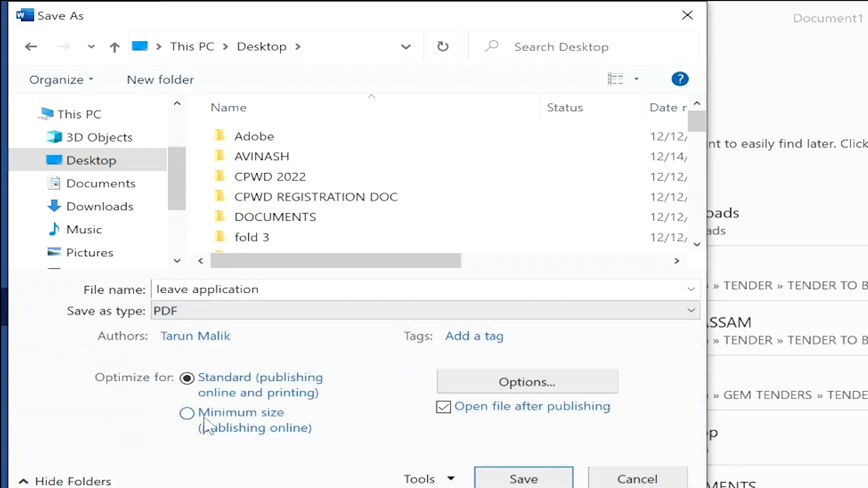
pyautogui.click(524, 478)
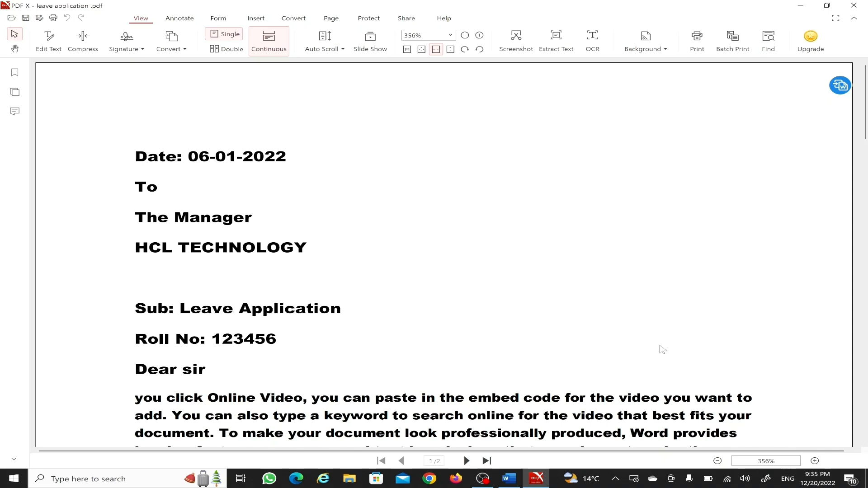
# - Review the PDF by zooming out to 116% and back to 156%, then return to Word
pyautogui.click(717, 461)
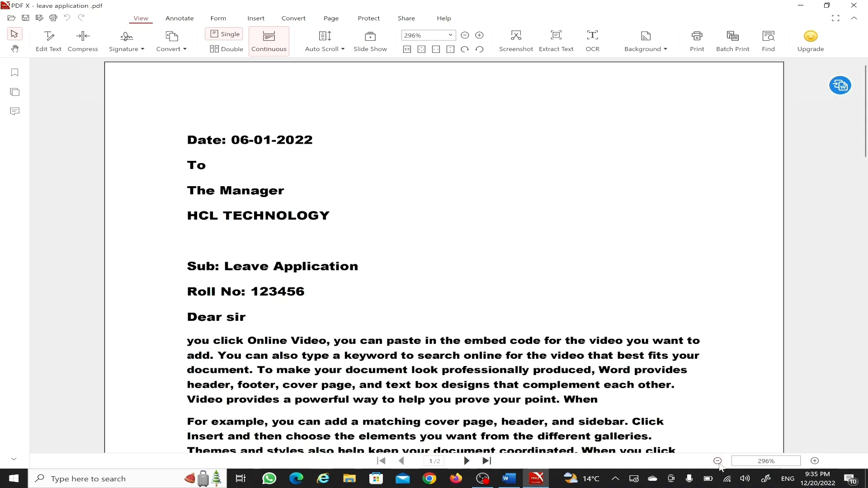
pyautogui.click(718, 461)
pyautogui.click(717, 460)
pyautogui.click(717, 461)
pyautogui.click(718, 461)
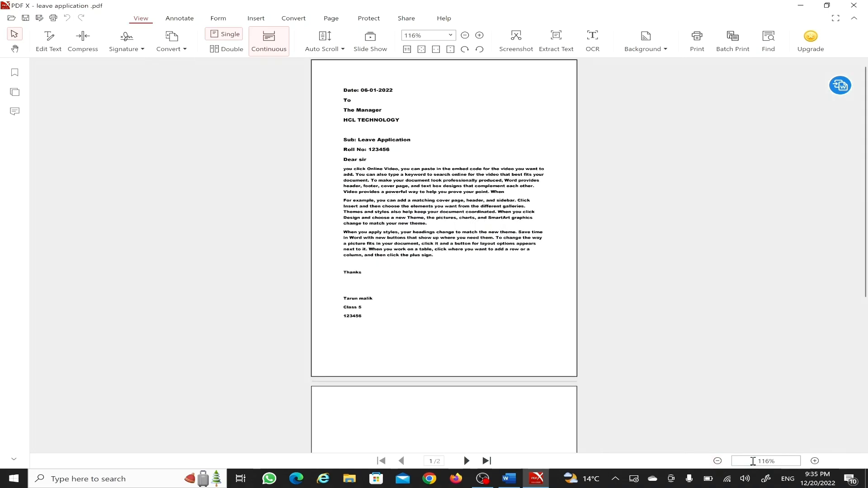
pyautogui.click(814, 461)
pyautogui.click(814, 461)
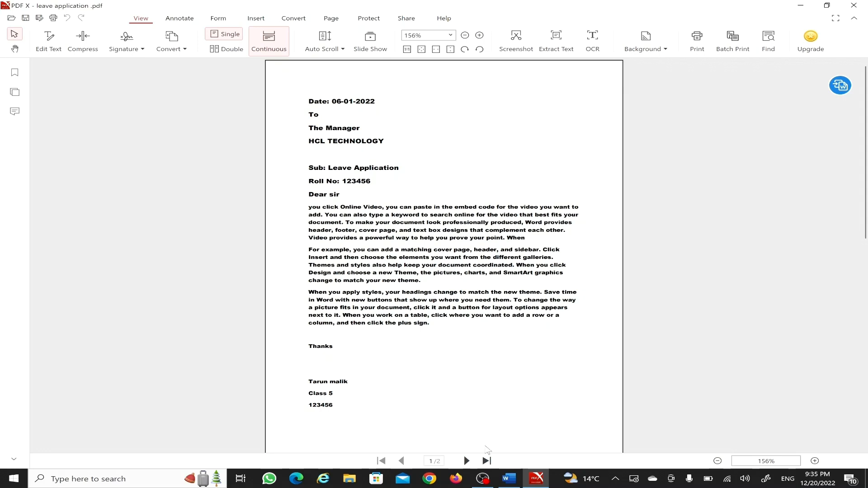
pyautogui.click(509, 478)
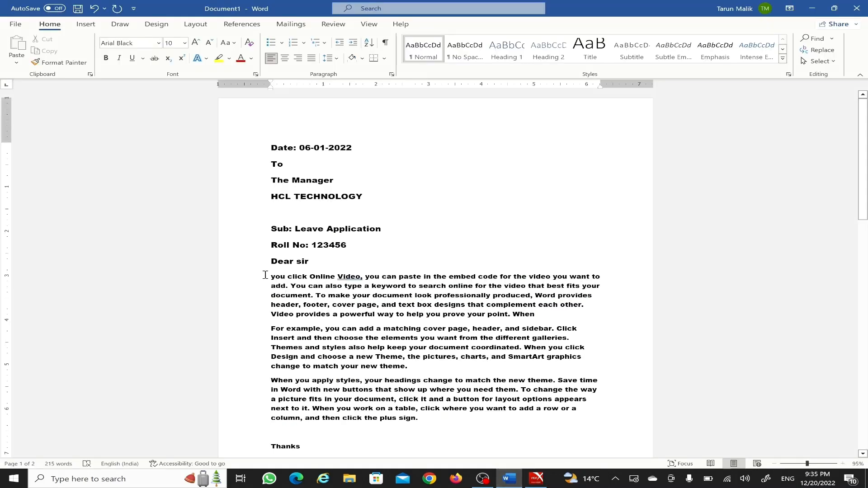
# - Set the heading lines from the date to 'Dear sir' in Algerian
pyautogui.moveTo(267, 148); pyautogui.dragTo(344, 261)
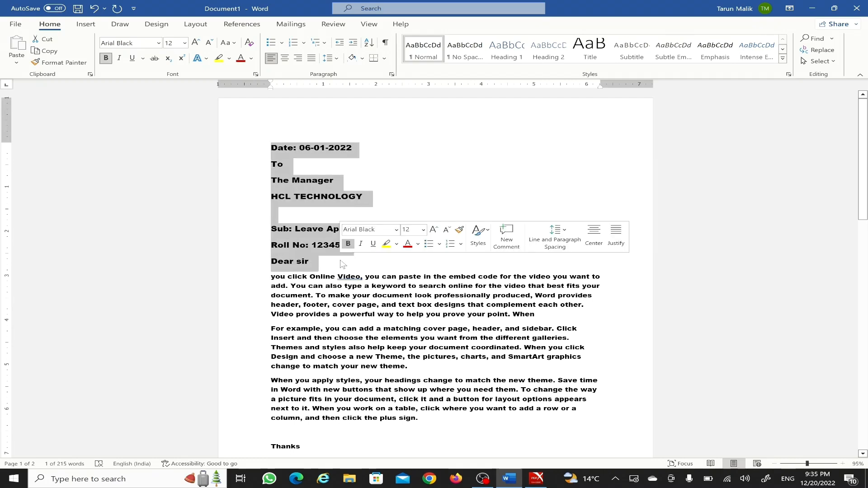
pyautogui.click(396, 230)
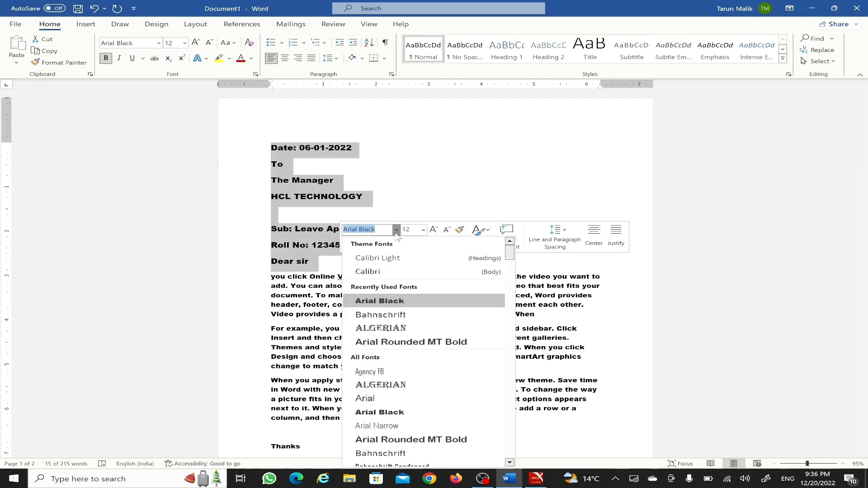
pyautogui.click(396, 330)
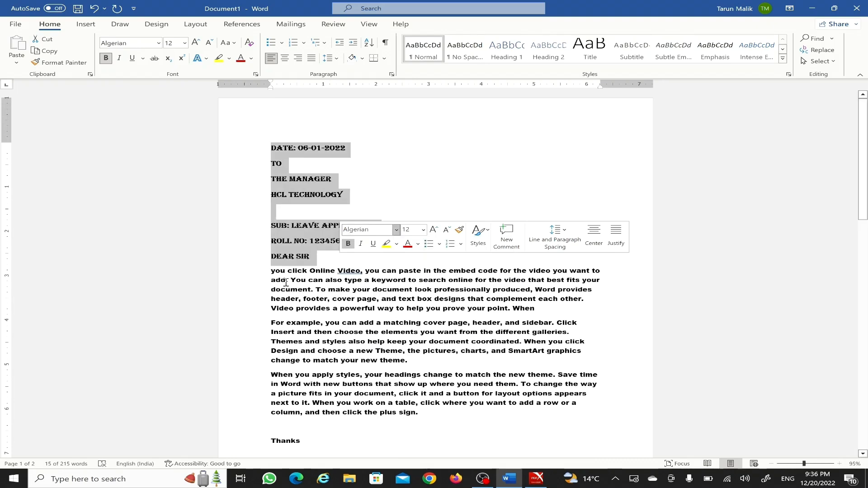
pyautogui.click(317, 268)
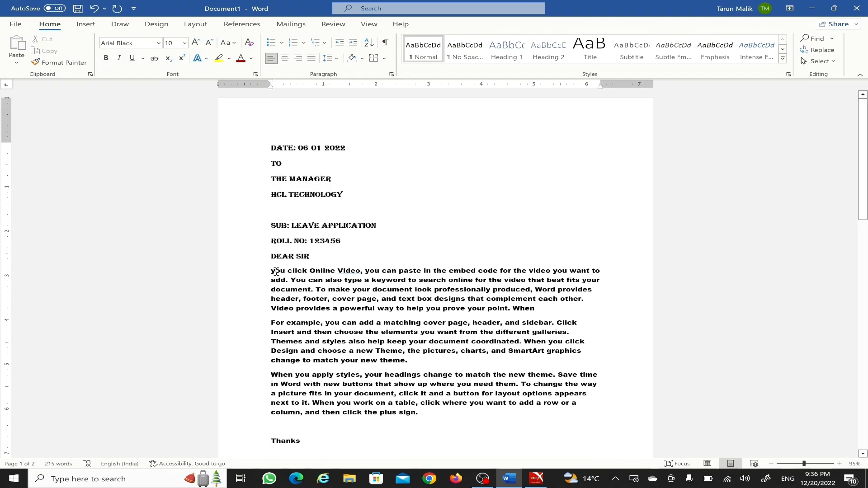
# - Colour the three body paragraphs green, replacing an initial dark red
pyautogui.moveTo(272, 272); pyautogui.dragTo(424, 411)
pyautogui.click(501, 394)
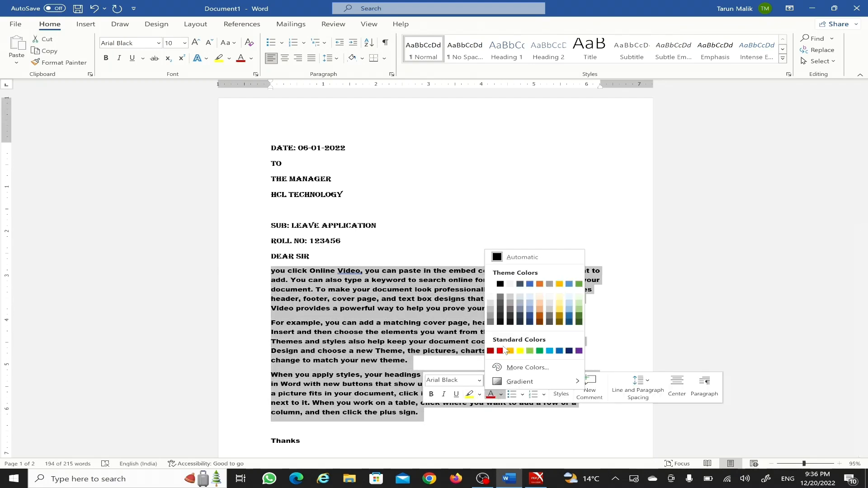
pyautogui.click(490, 352)
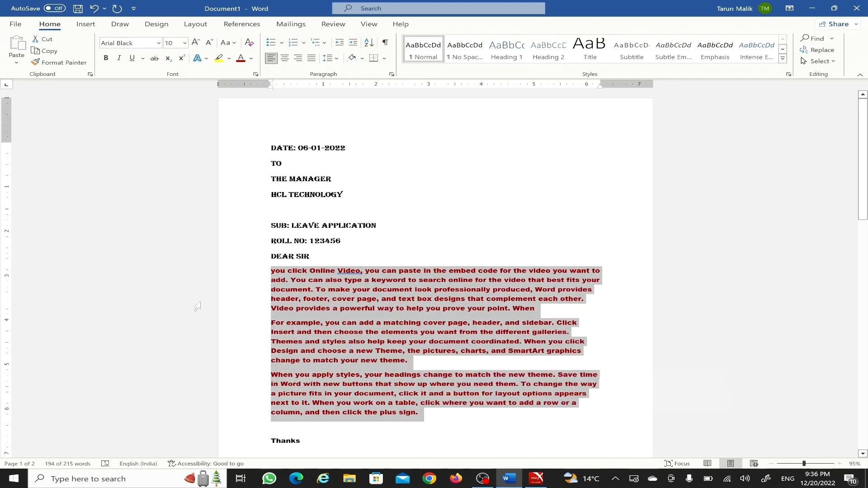
pyautogui.click(228, 302)
pyautogui.click(270, 329)
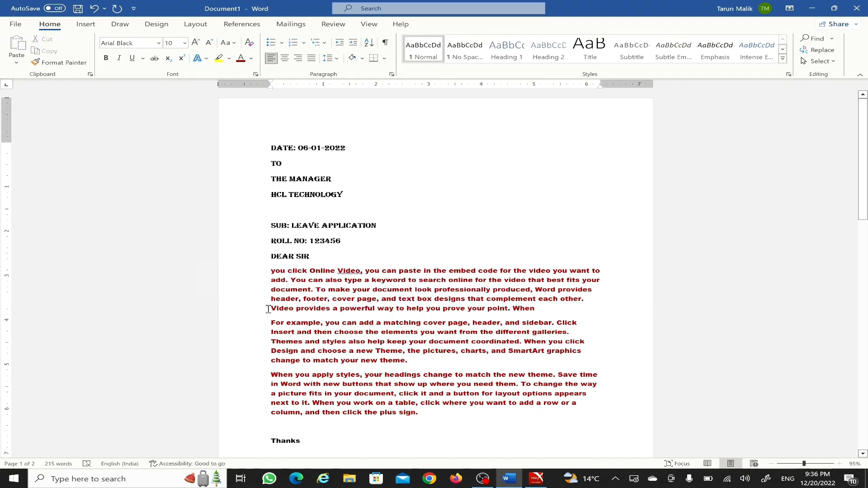
pyautogui.scroll(-1, 268, 309)
pyautogui.moveTo(268, 256); pyautogui.dragTo(379, 339)
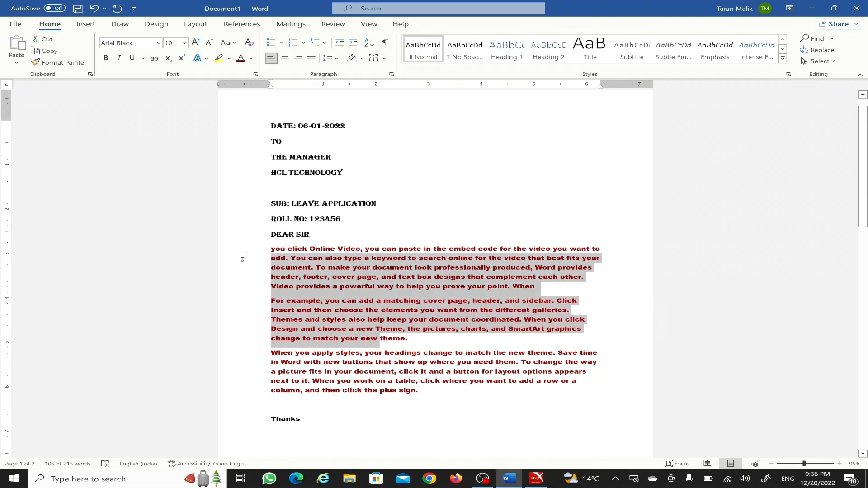
pyautogui.moveTo(270, 248); pyautogui.dragTo(588, 396)
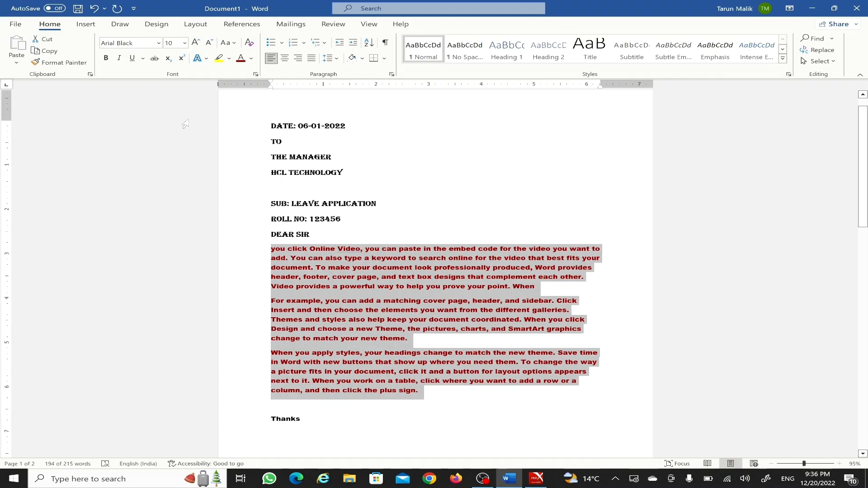
pyautogui.click(251, 59)
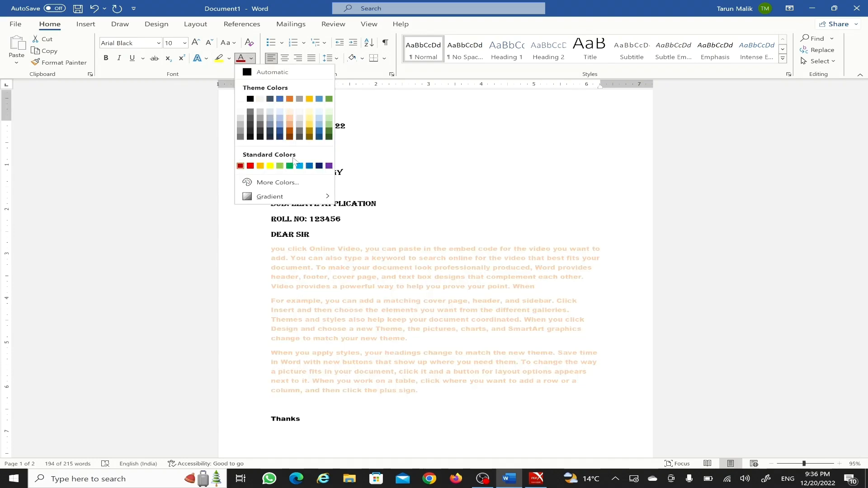
pyautogui.click(289, 166)
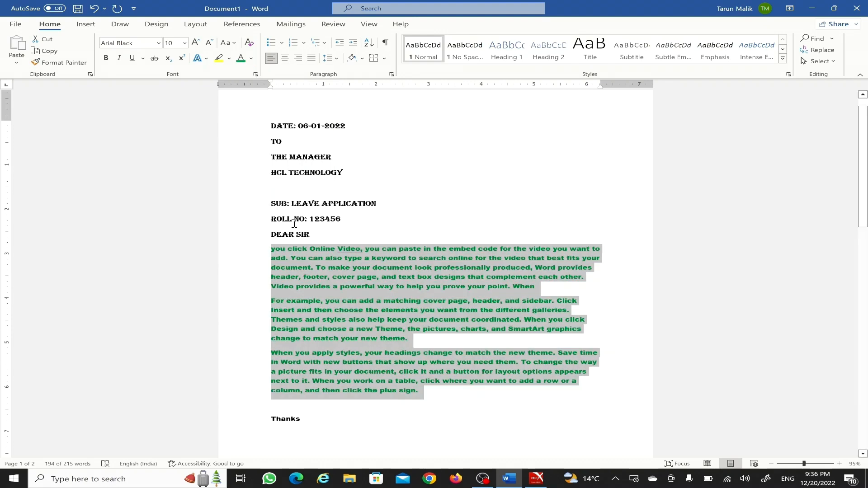
pyautogui.click(274, 307)
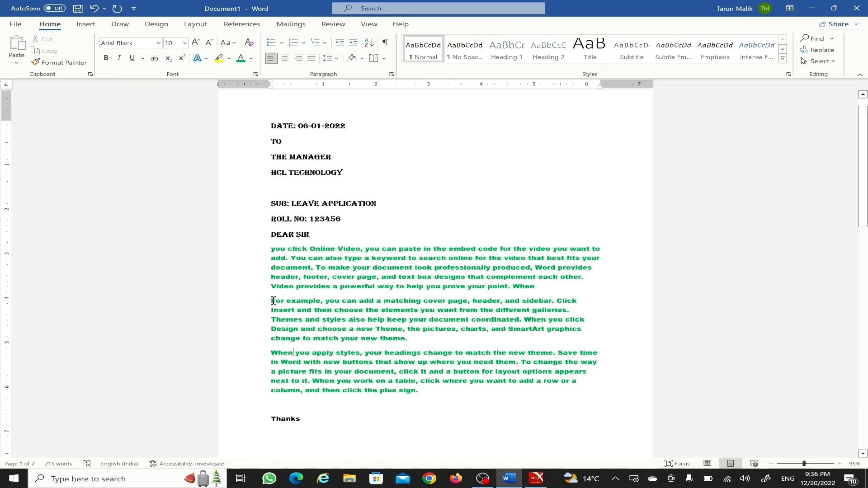
pyautogui.moveTo(271, 300); pyautogui.dragTo(467, 301)
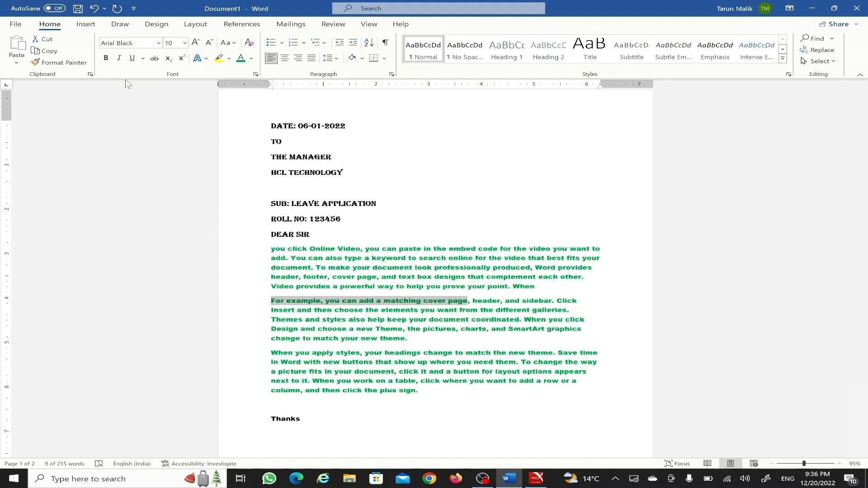
# - Highlight the second paragraph's opening phrase yellow and turn the body text black
pyautogui.click(219, 58)
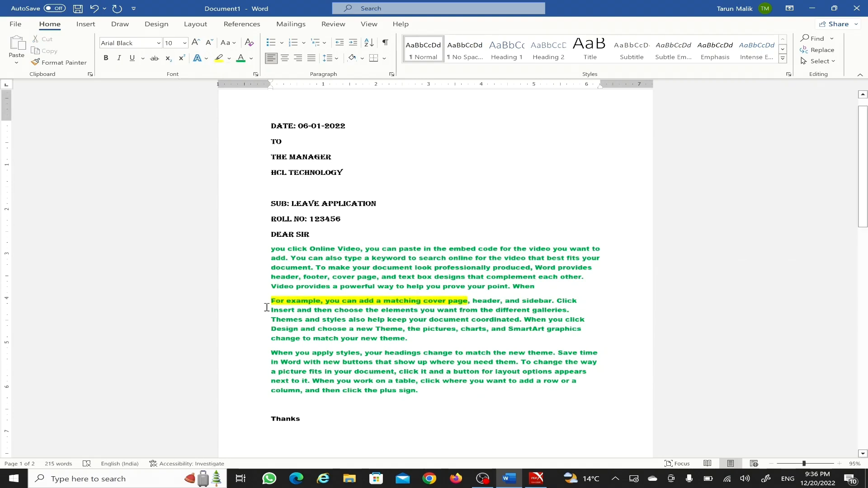
pyautogui.moveTo(271, 248); pyautogui.dragTo(423, 391)
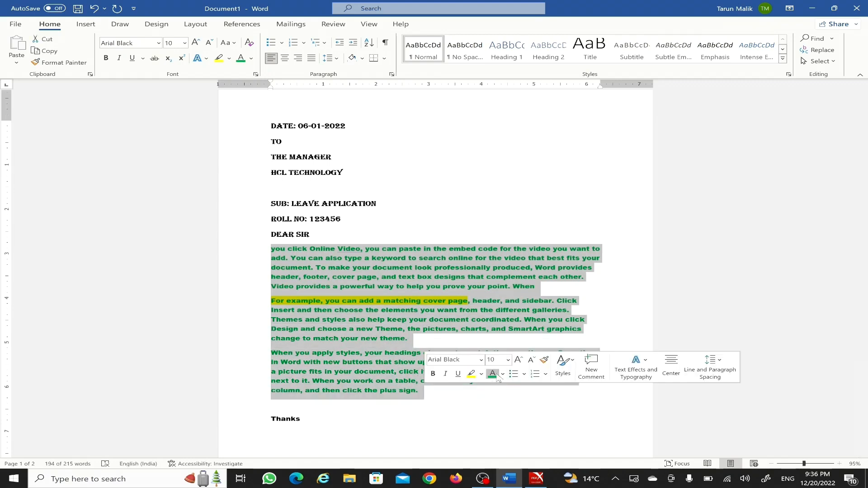
pyautogui.click(502, 378)
pyautogui.click(522, 236)
# - Apply the Subtitle style to the first body paragraph
pyautogui.click(235, 310)
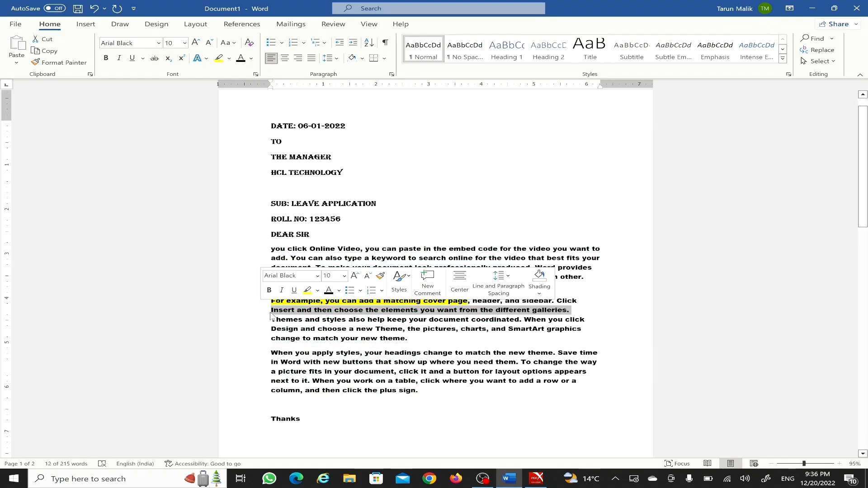
pyautogui.click(234, 330)
pyautogui.click(244, 362)
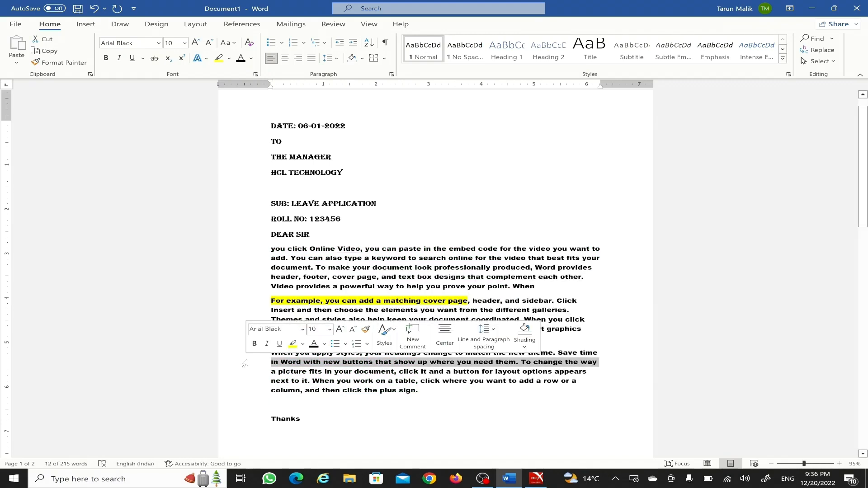
pyautogui.click(241, 261)
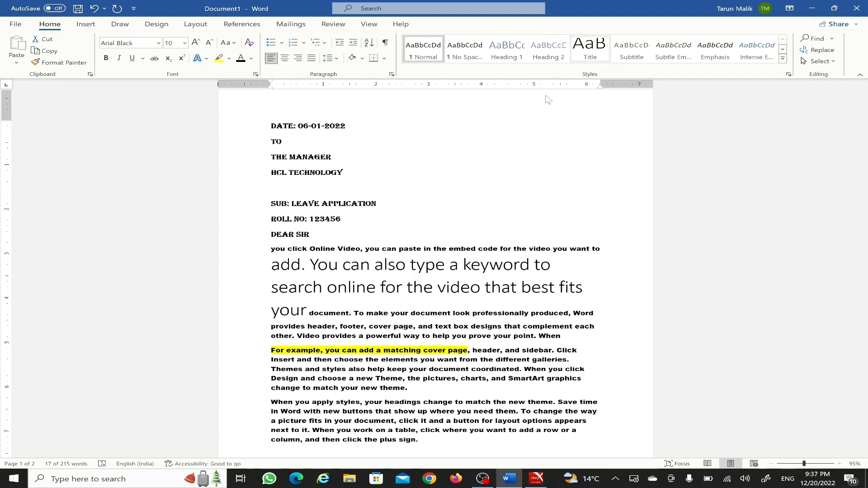
pyautogui.moveTo(269, 245); pyautogui.dragTo(525, 295)
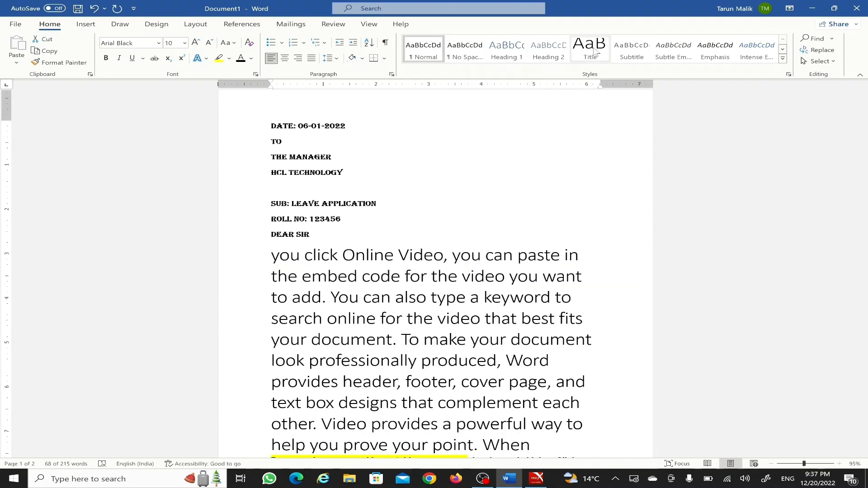
pyautogui.click(633, 49)
pyautogui.click(257, 252)
pyautogui.click(259, 267)
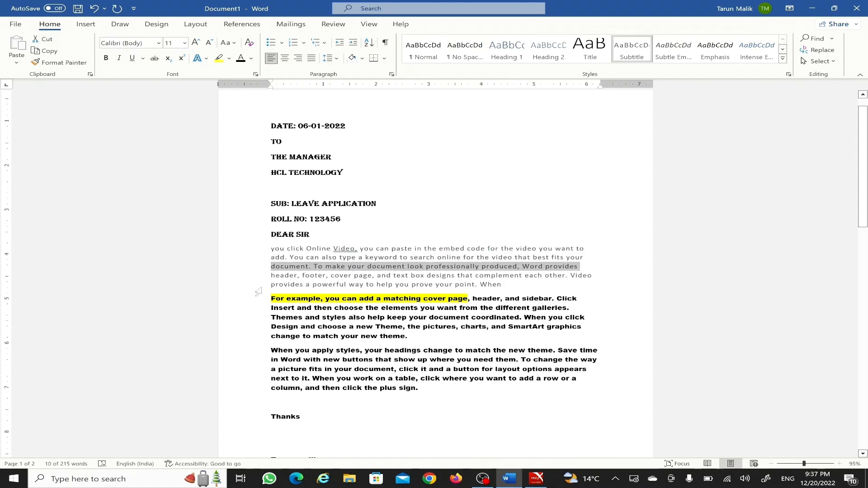
pyautogui.scroll(-2, 260, 290)
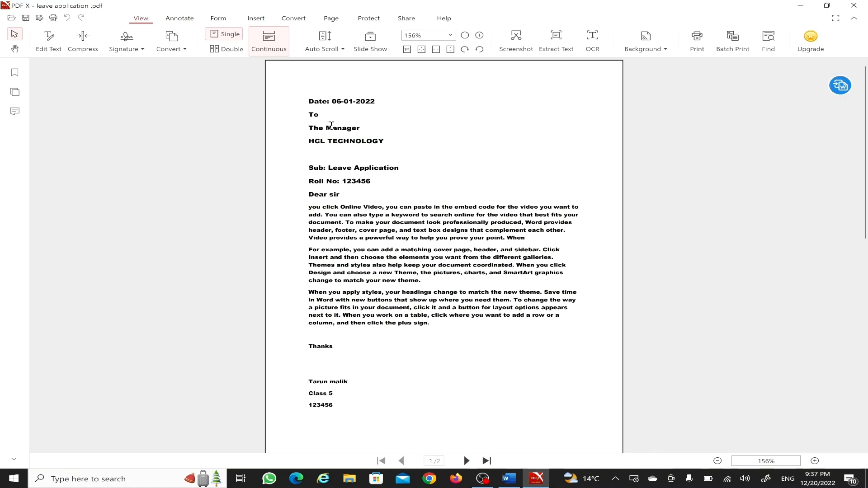